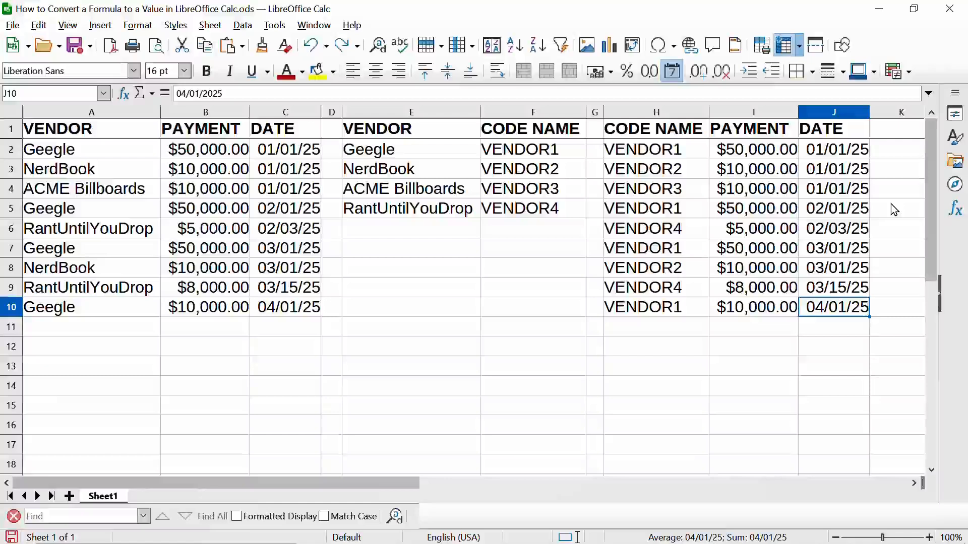
Examine the code name table in H1:J10 and the formula behind the first vendor code in H2
{"action": "left_click", "coordinate": [655, 132]}
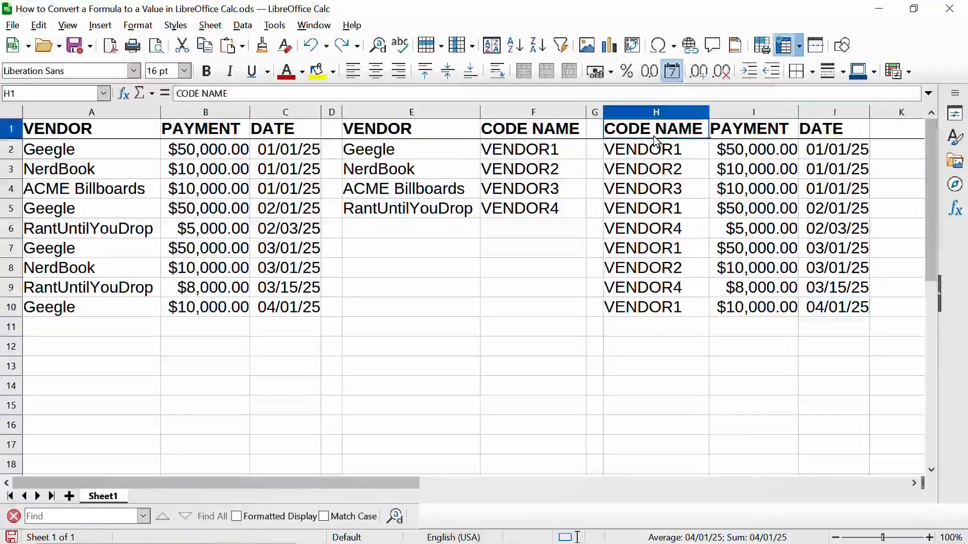
{"action": "left_click", "coordinate": [858, 313], "text": "shift"}
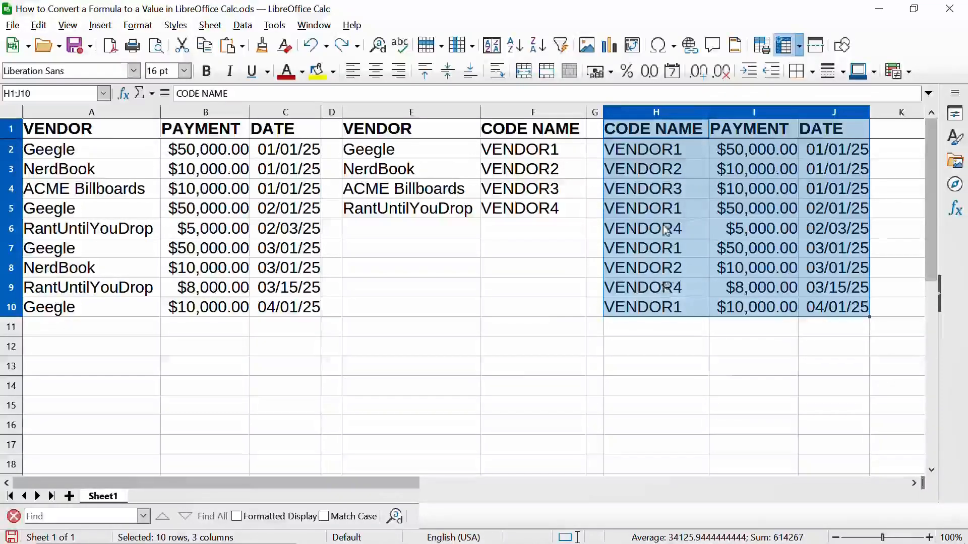
{"action": "left_click", "coordinate": [647, 152]}
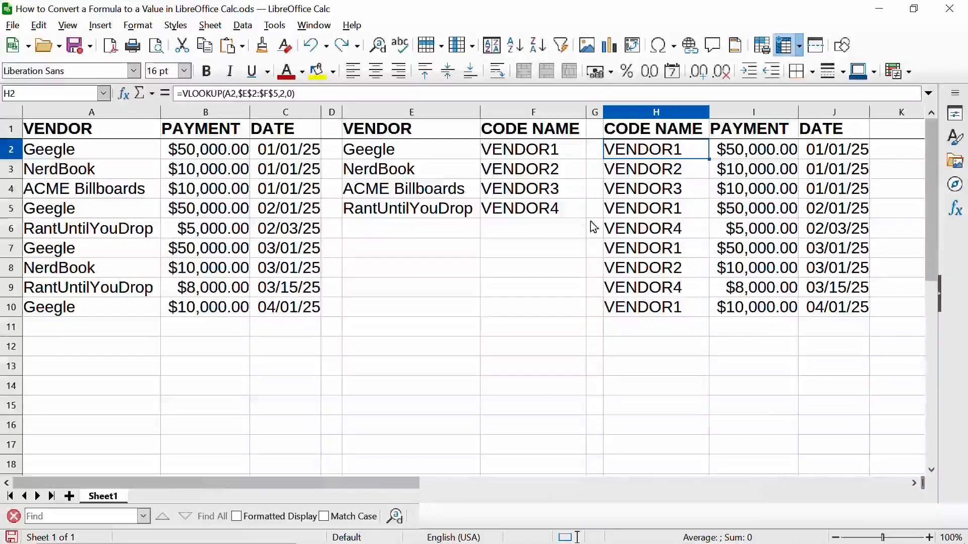
Try copying the table in H1:J10 with an ordinary paste into the cells starting at H13
{"action": "left_click", "coordinate": [667, 134]}
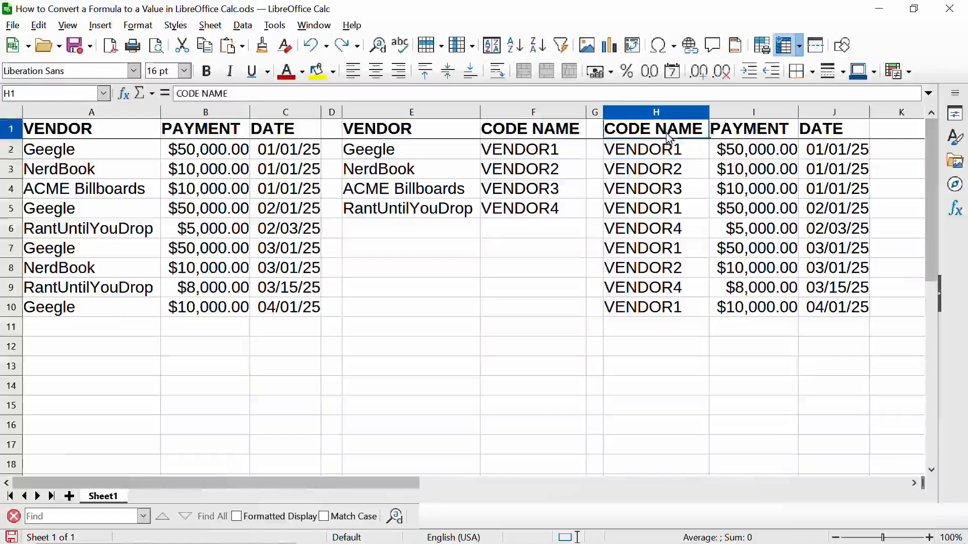
{"action": "left_click", "coordinate": [857, 313], "text": "shift"}
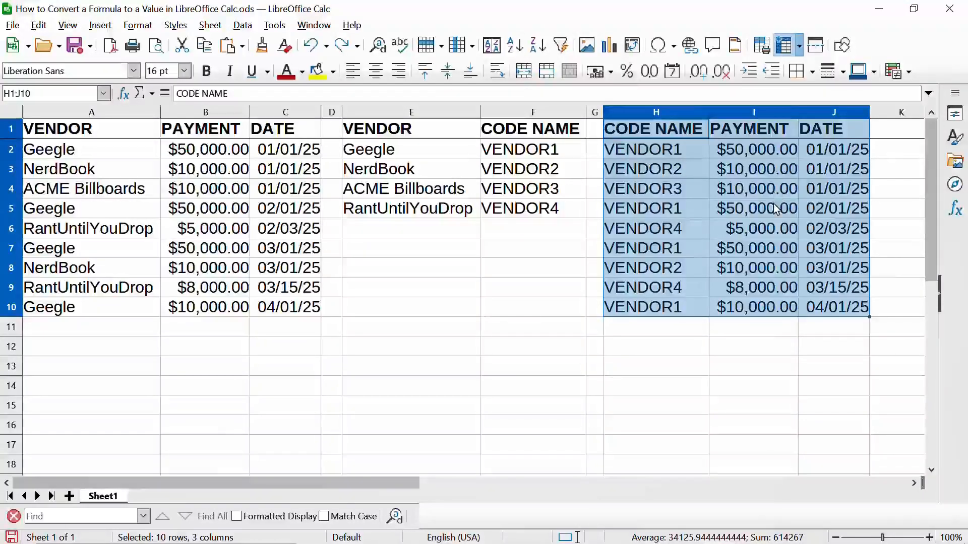
{"action": "left_click", "coordinate": [683, 373]}
{"action": "key", "text": "ctrl+b"}
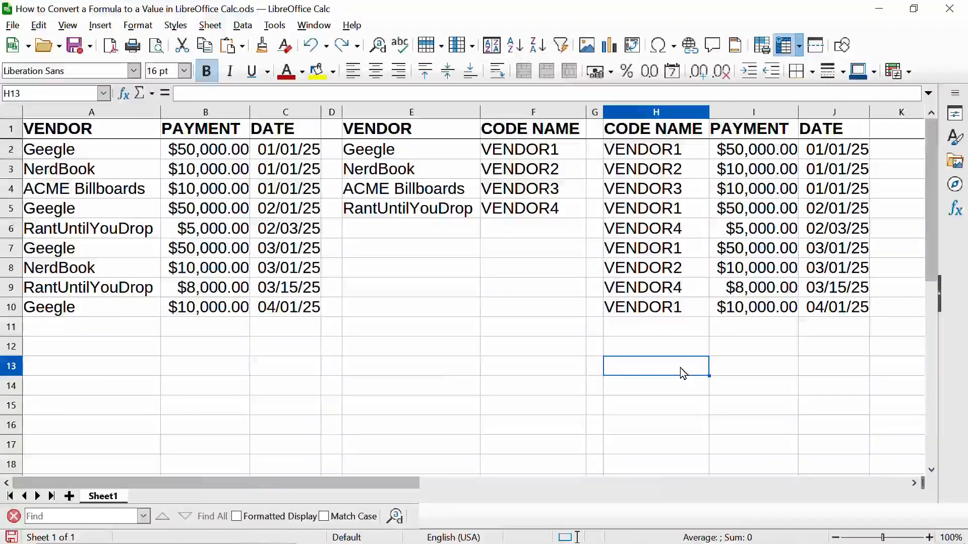
{"action": "type", "text": "CODE NAME\tPAYMENT\tDATE #N/A\t$50,000.00\t01/01/25 #N/A\t$10,000.00\t01/01/25 #N/A\t$10,000.00\t01/01/25 #N/A\t$50,000.00\t02/01/25 #N/A\t$5,000.00\t02/03/25 #N/A\t$50,000.00\t03/01/25 #N/A\t$10,000.00\t03/01/25 #N/A\t$8,000.00\t03/15/25 #N/A\t$10,000.00\t04/01/25"}
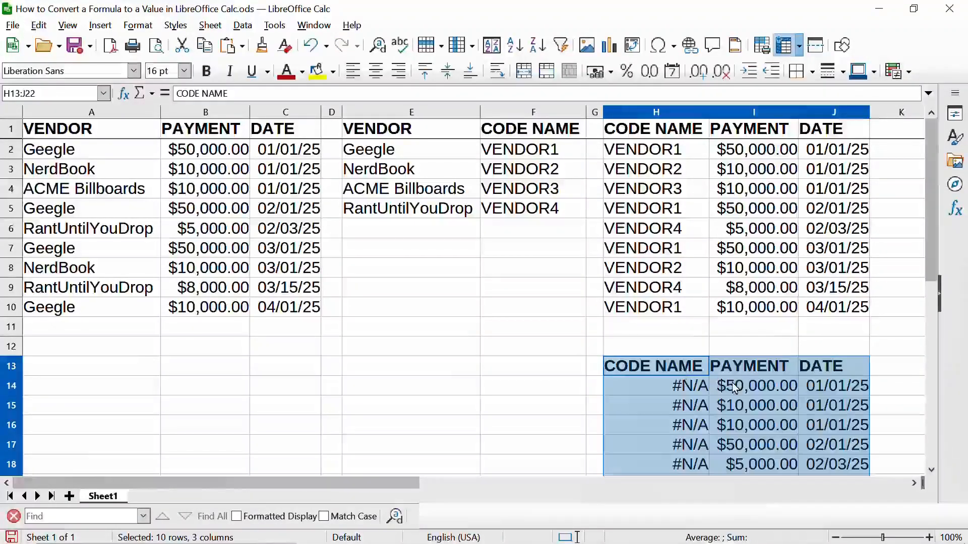
Inspect the formula pasted into H14 and undo the paste of the copied table
{"action": "scroll", "coordinate": [732, 382], "scroll_direction": "down", "scroll_amount": 2}
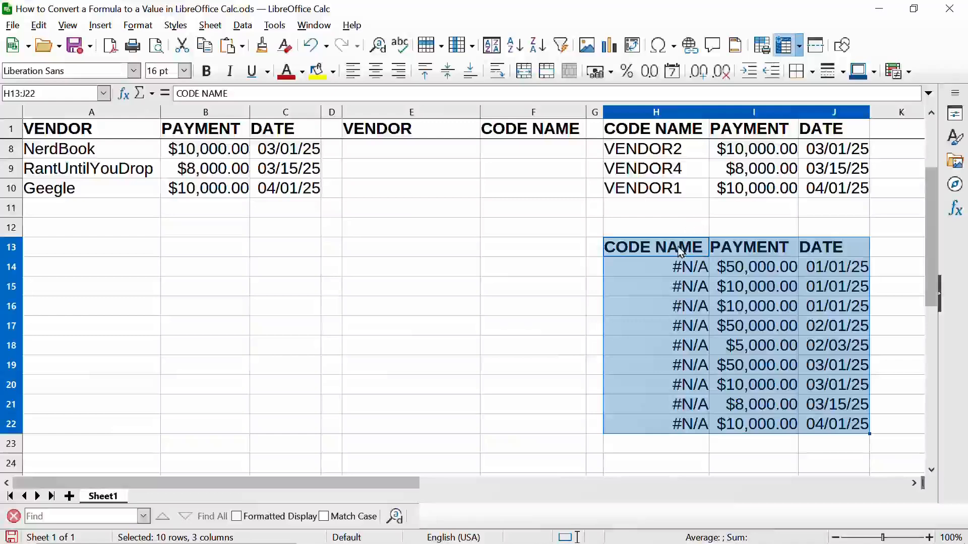
{"action": "left_click", "coordinate": [666, 271]}
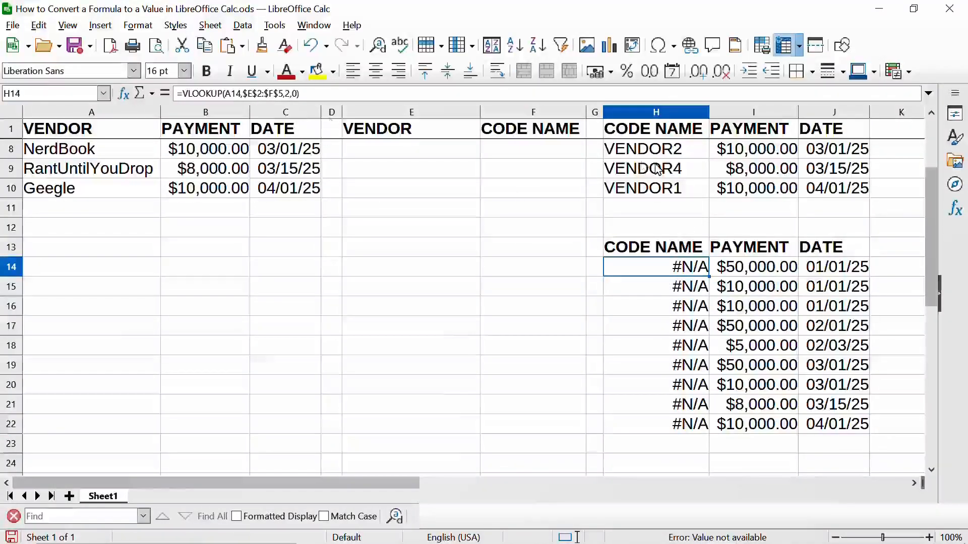
{"action": "scroll", "coordinate": [678, 161], "scroll_direction": "up", "scroll_amount": 2}
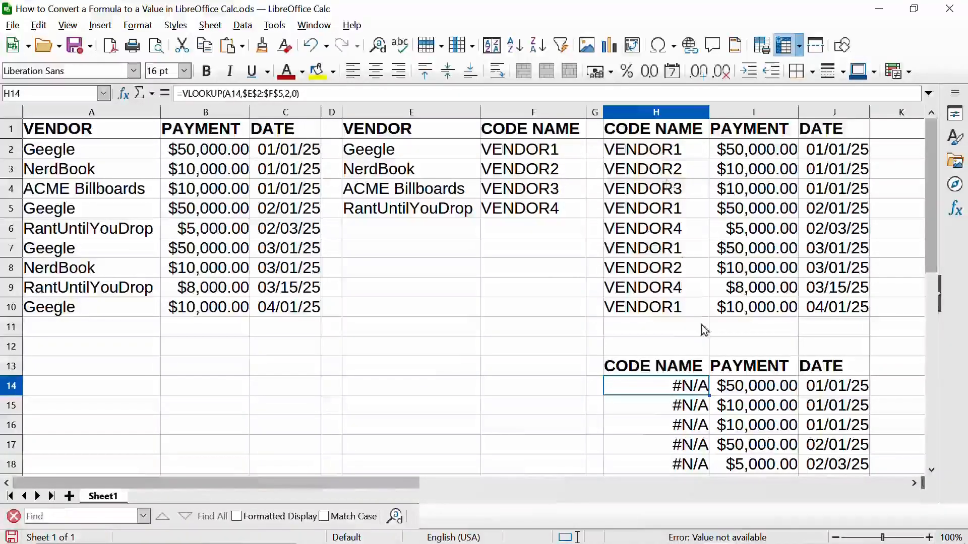
{"action": "left_click", "coordinate": [37, 26]}
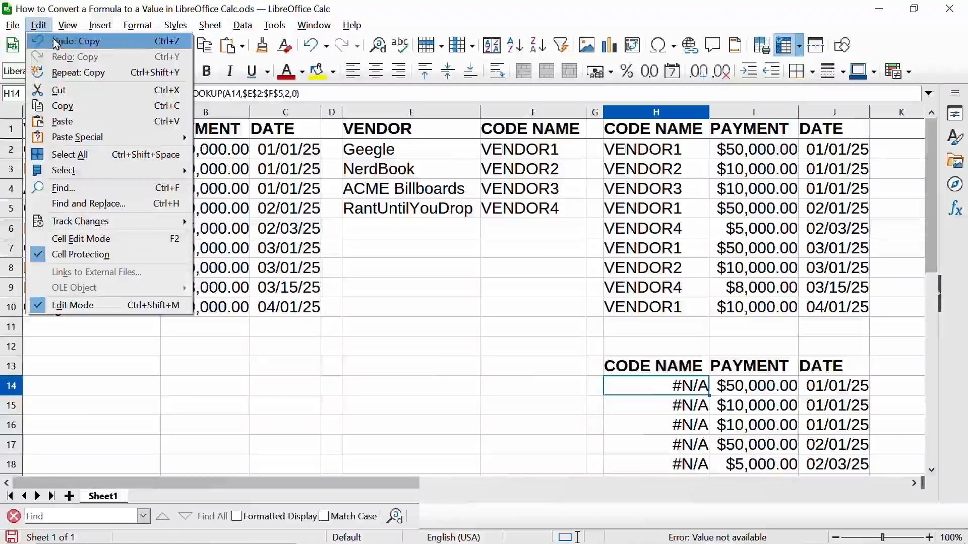
{"action": "left_click", "coordinate": [58, 39]}
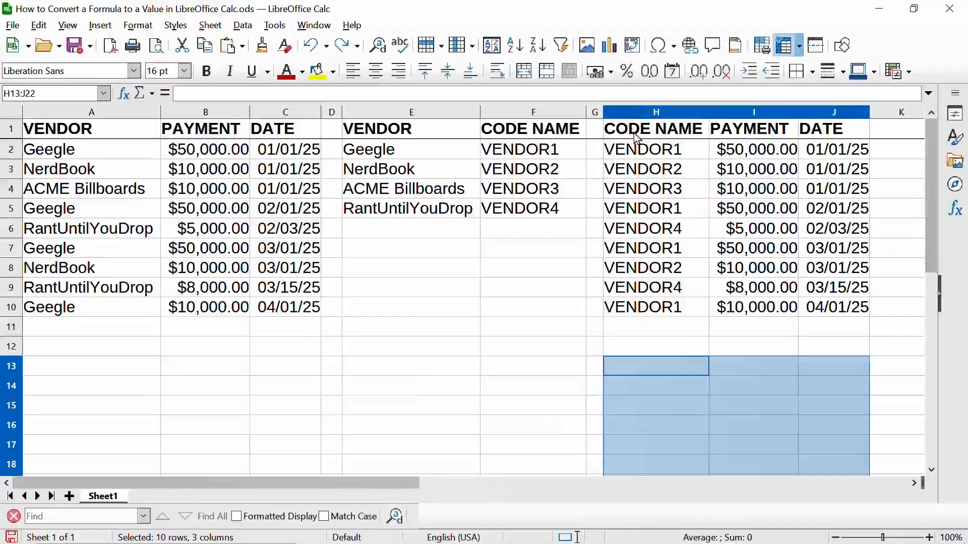
Copy the table in H1:J10 and paste it at H13 using Paste Special with the Values Only preset
{"action": "left_click", "coordinate": [617, 128]}
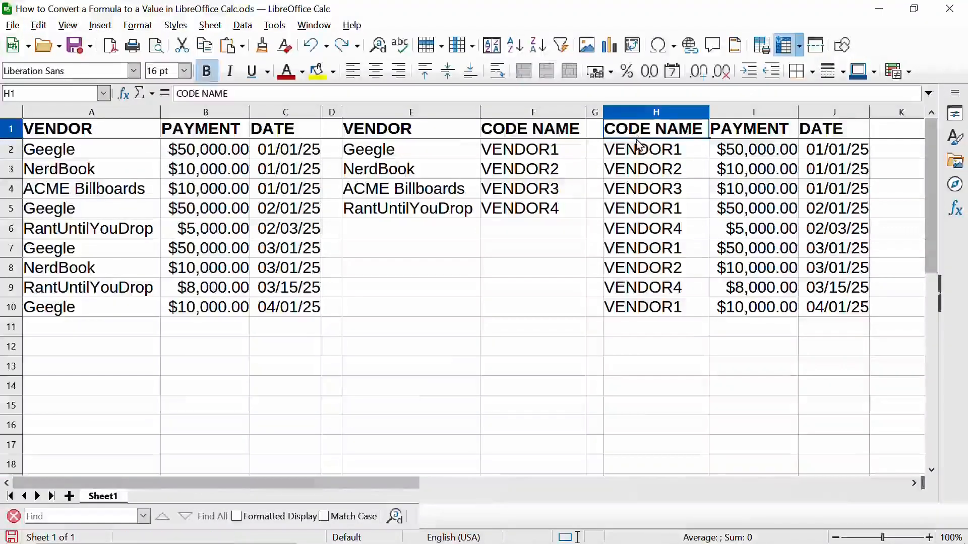
{"action": "left_click", "coordinate": [850, 310], "text": "shift"}
{"action": "key", "text": "ctrl+c"}
{"action": "left_click", "coordinate": [670, 379]}
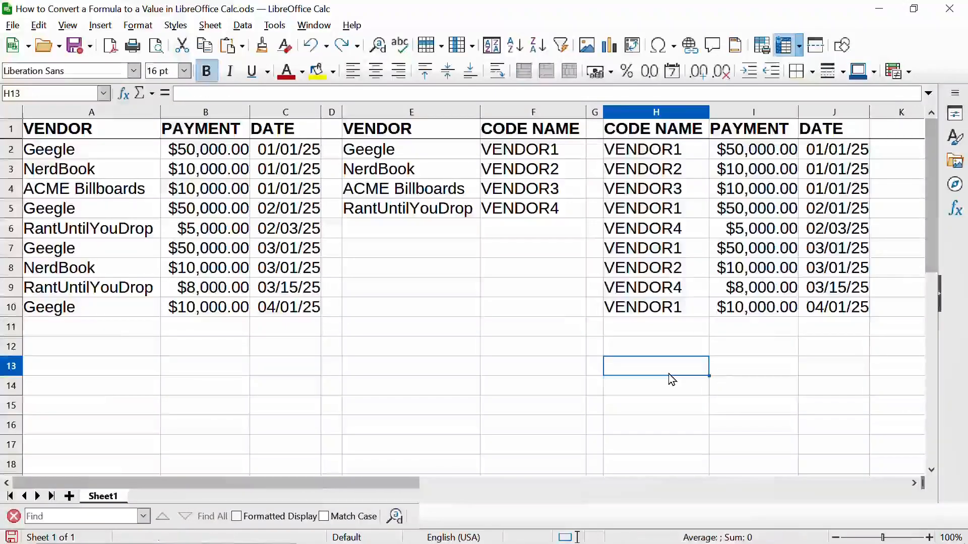
{"action": "left_click", "coordinate": [39, 26]}
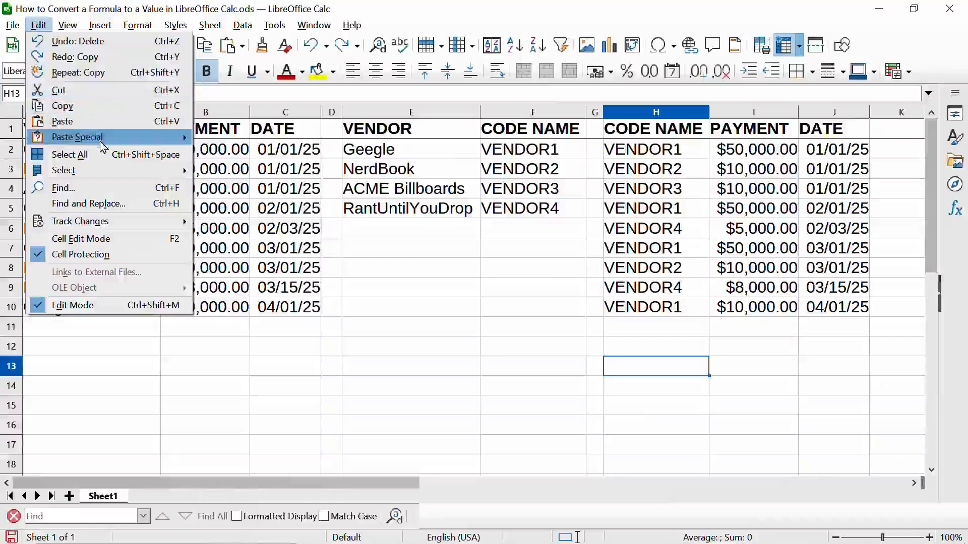
{"action": "mouse_move", "coordinate": [104, 140]}
{"action": "left_click", "coordinate": [276, 220]}
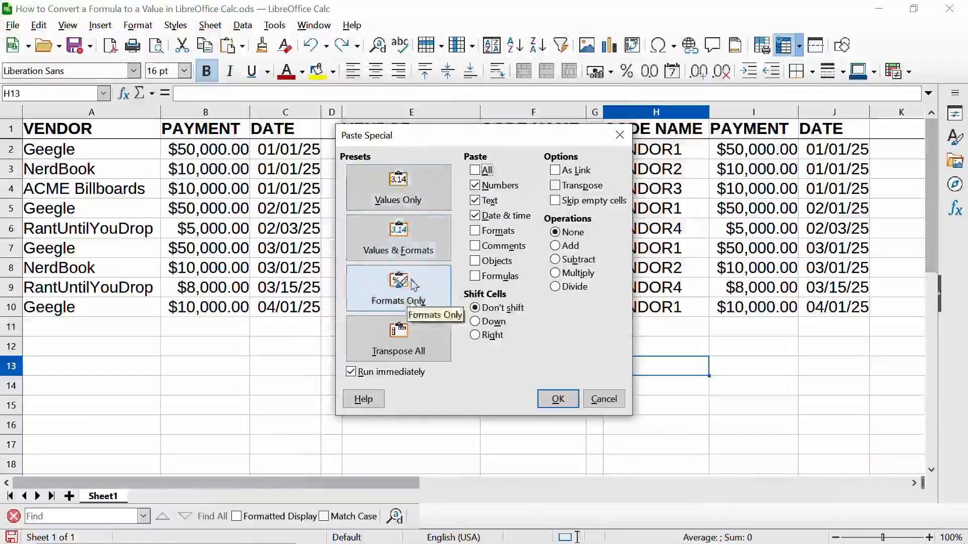
{"action": "left_click", "coordinate": [398, 187]}
Check the contents of H14 and H15 for formulas and select the pasted table H13:J22
{"action": "scroll", "coordinate": [739, 364], "scroll_direction": "down", "scroll_amount": 2}
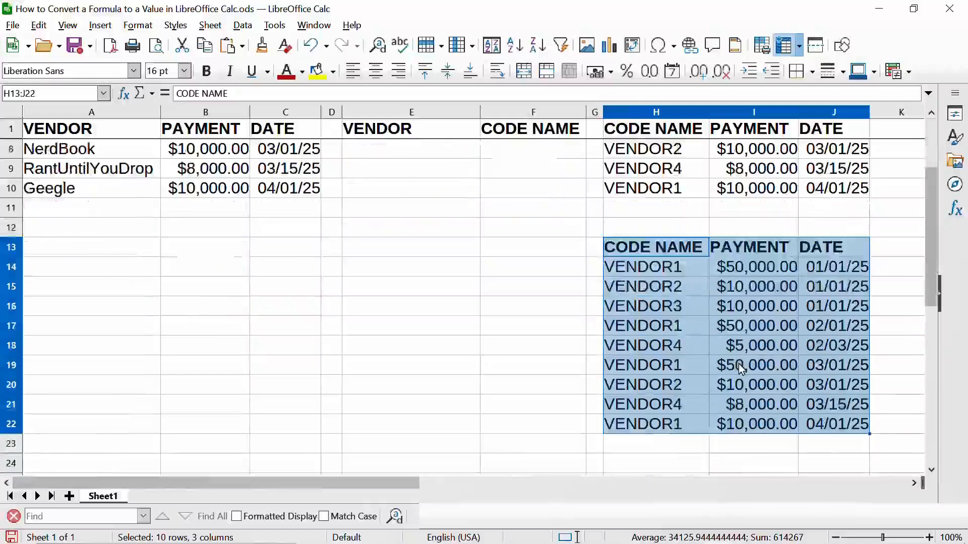
{"action": "left_click", "coordinate": [663, 273]}
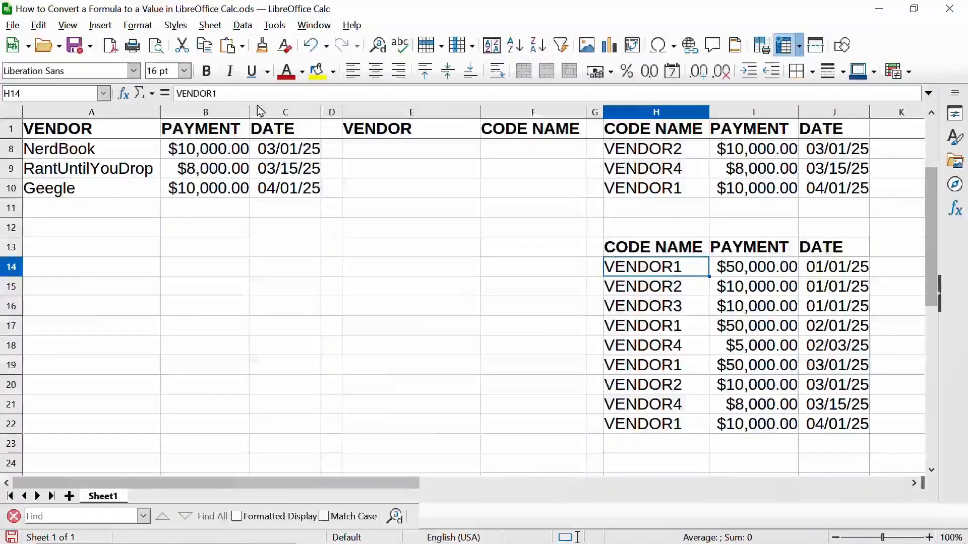
{"action": "left_click", "coordinate": [657, 291]}
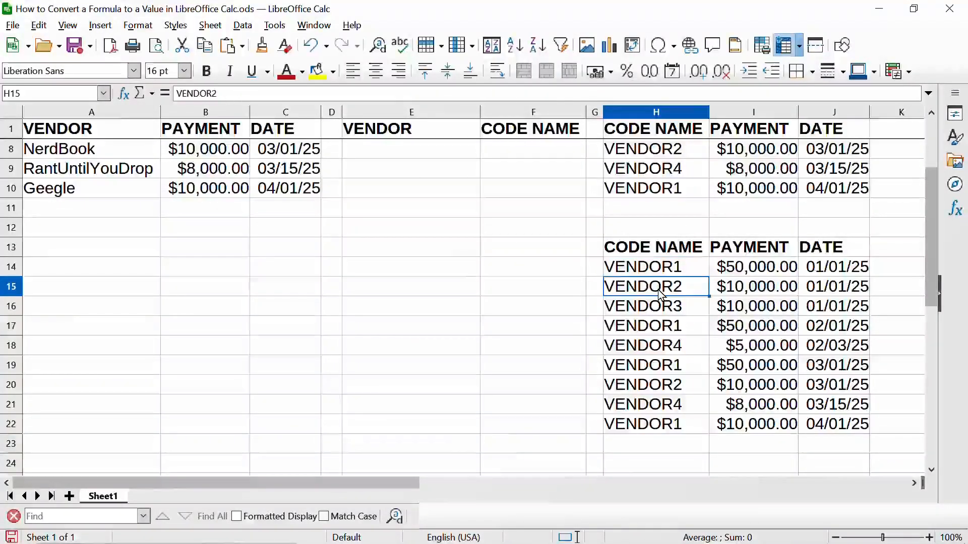
{"action": "scroll", "coordinate": [443, 270], "scroll_direction": "up", "scroll_amount": 2}
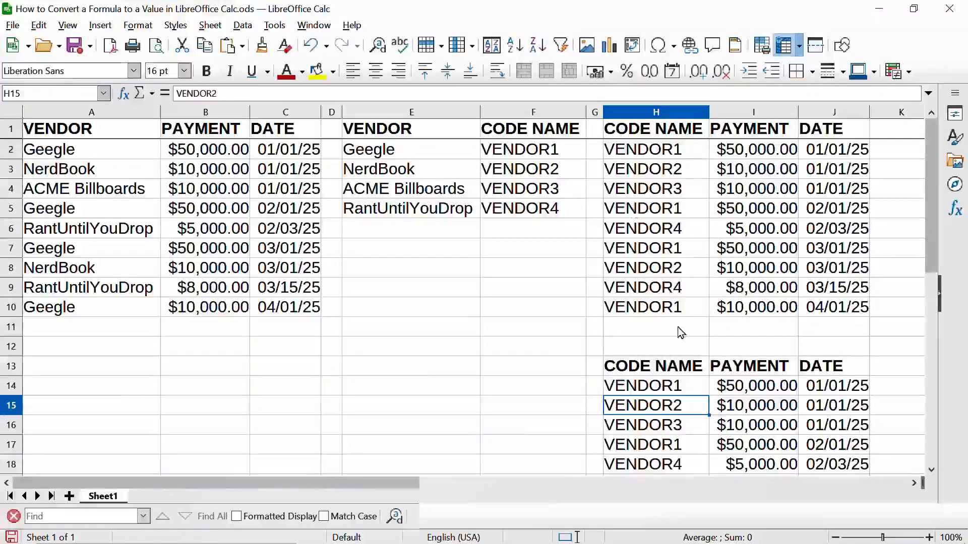
{"action": "scroll", "coordinate": [678, 331], "scroll_direction": "down", "scroll_amount": 2}
{"action": "left_click", "coordinate": [654, 247]}
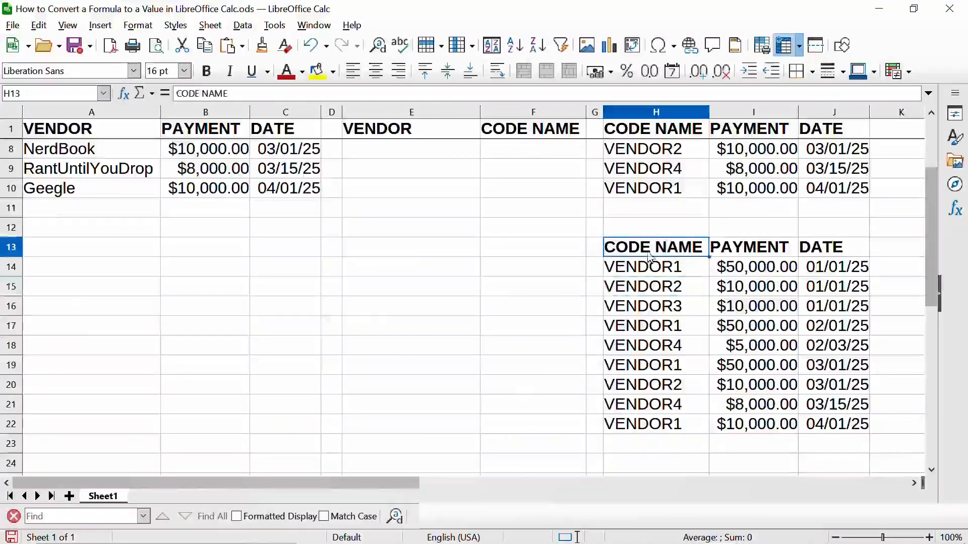
{"action": "left_click", "coordinate": [838, 428], "text": "shift"}
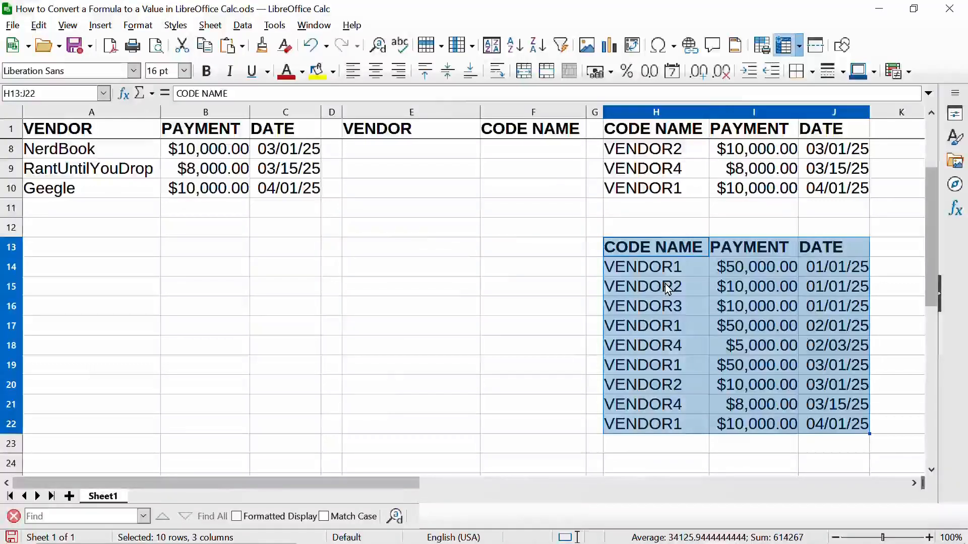
Compare the original and pasted tables and review the Paste Special presets without pasting anything
{"action": "scroll", "coordinate": [432, 272], "scroll_direction": "up", "scroll_amount": 2}
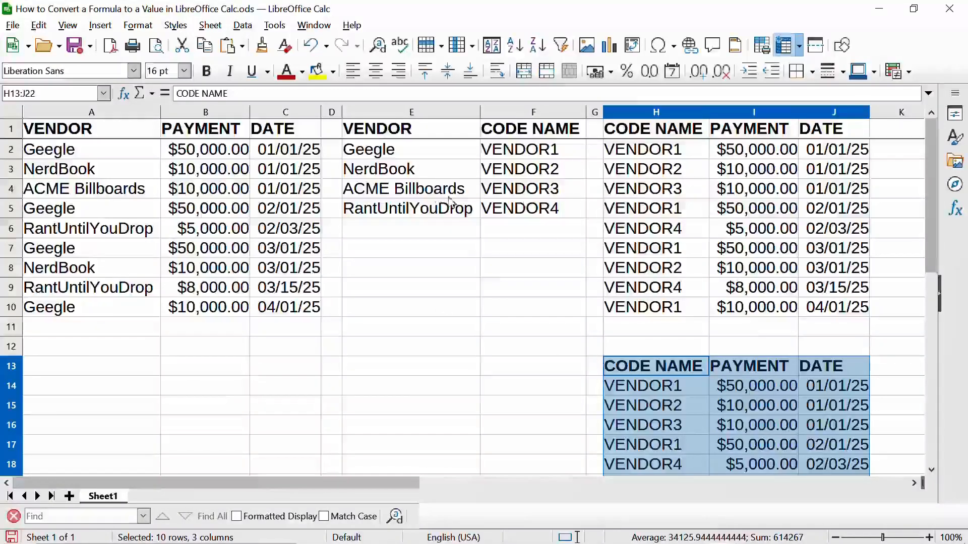
{"action": "scroll", "coordinate": [630, 246], "scroll_direction": "down", "scroll_amount": 3}
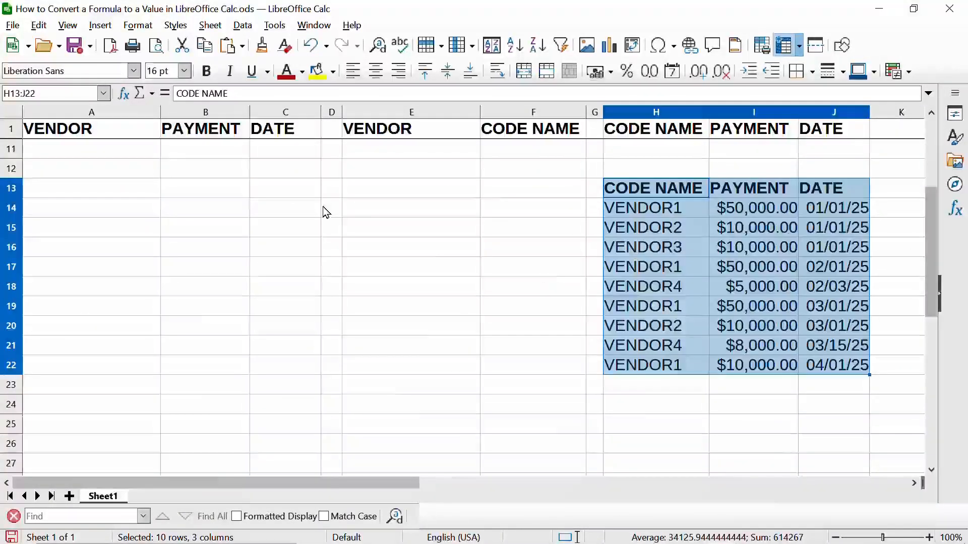
{"action": "scroll", "coordinate": [325, 212], "scroll_direction": "up", "scroll_amount": 3}
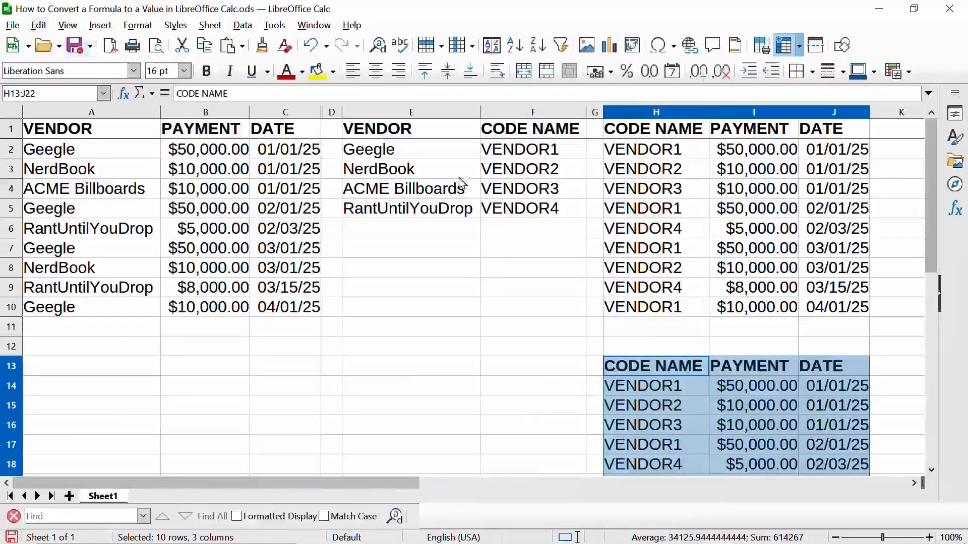
{"action": "left_click", "coordinate": [39, 25]}
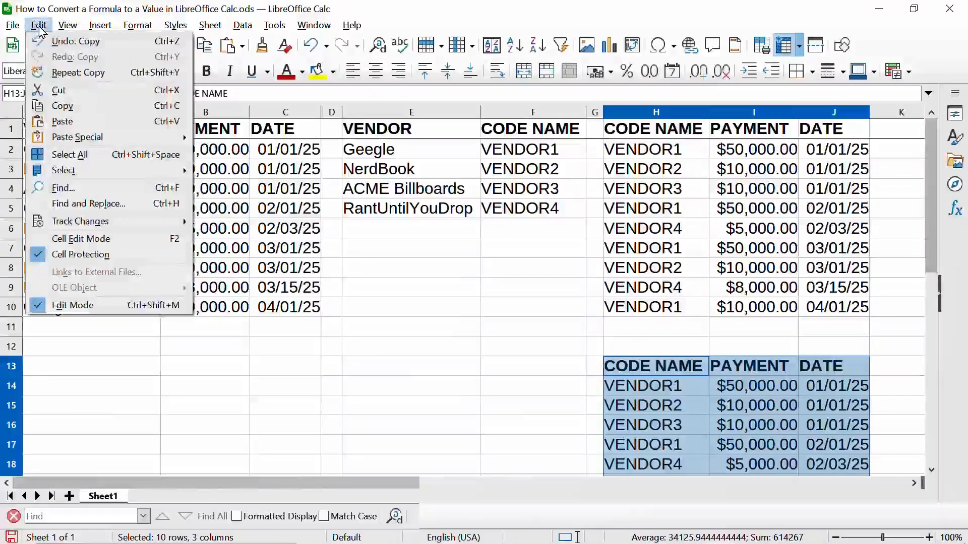
{"action": "mouse_move", "coordinate": [109, 138]}
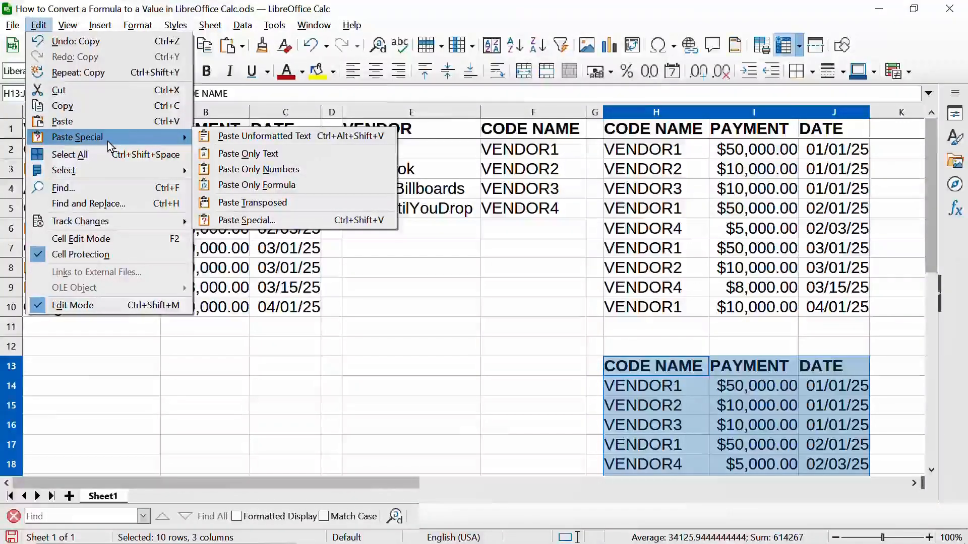
{"action": "left_click", "coordinate": [295, 223]}
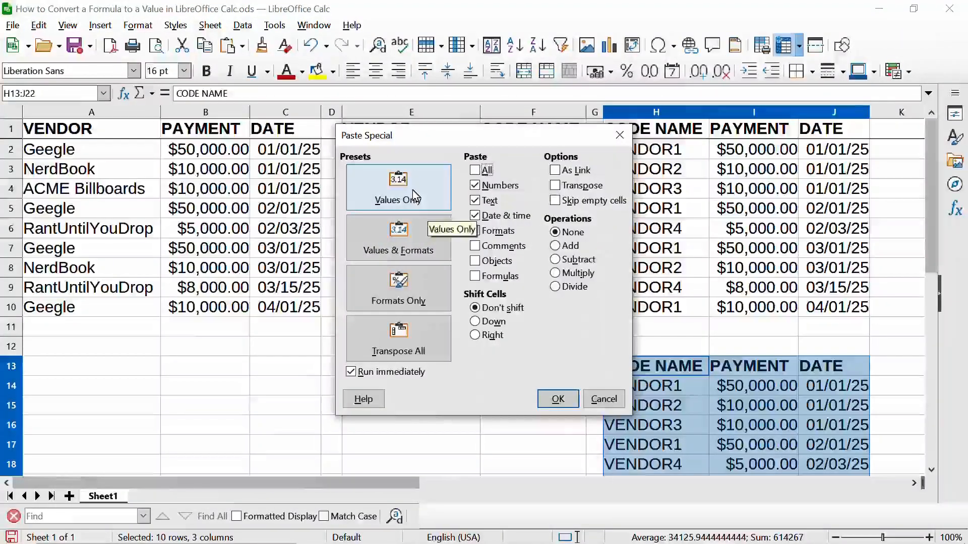
{"action": "left_click", "coordinate": [604, 399]}
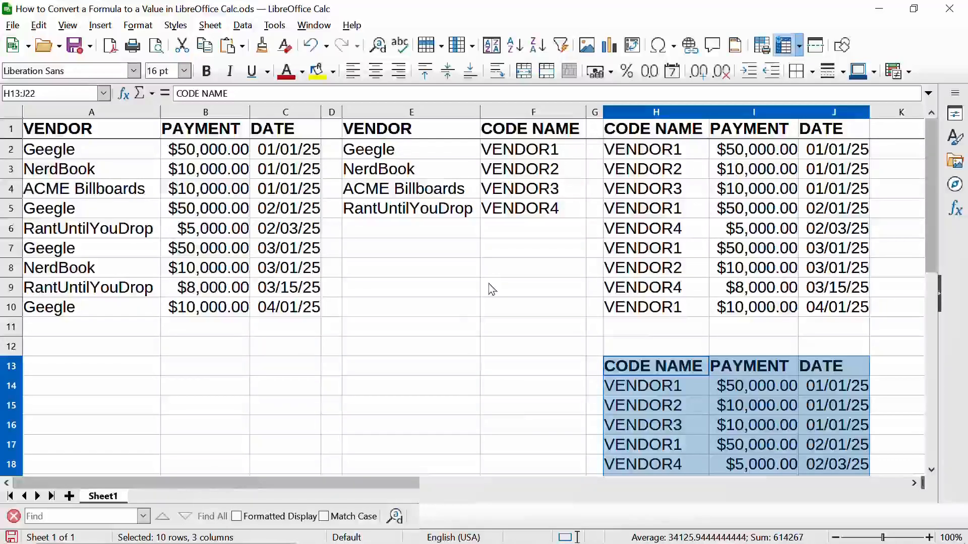
View the installed LibreOffice version information and check for available updates
{"action": "left_click", "coordinate": [351, 26]}
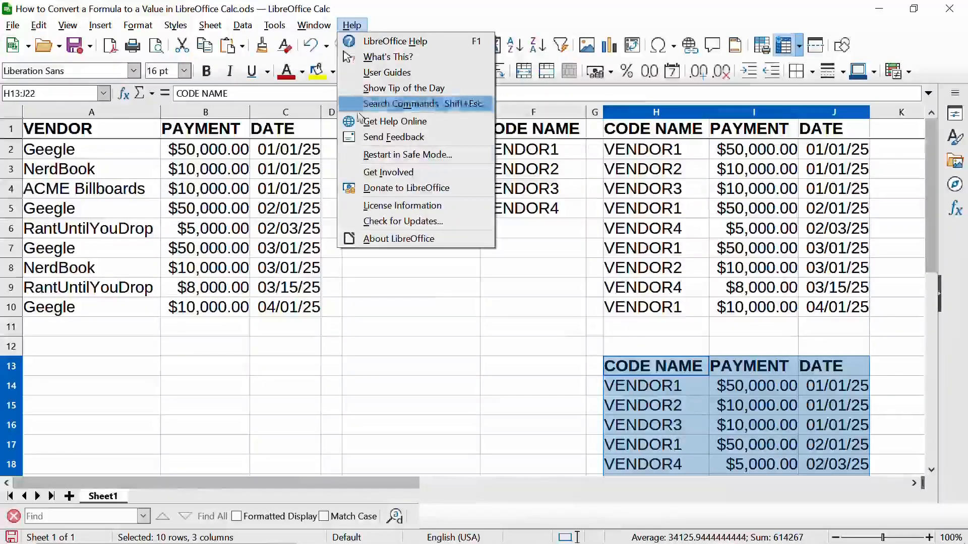
{"action": "left_click", "coordinate": [388, 239]}
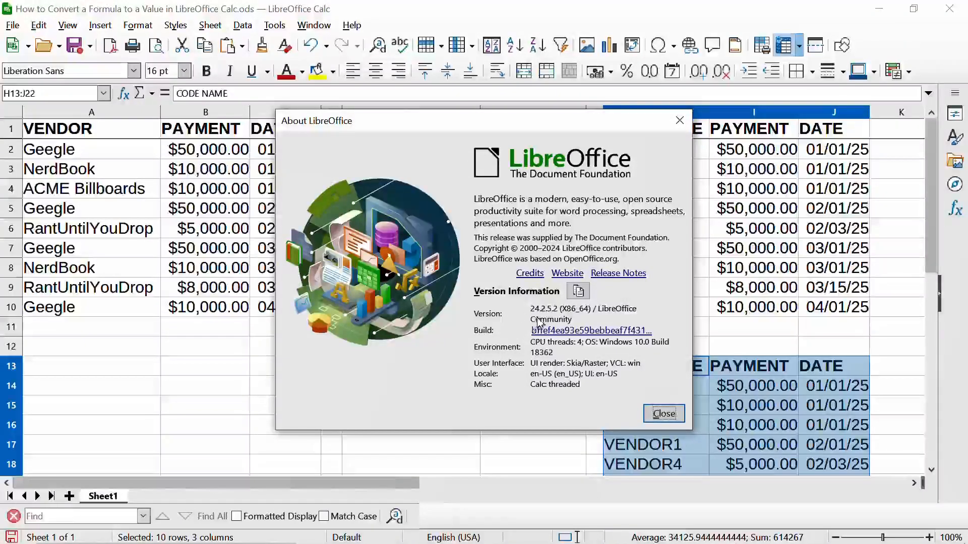
{"action": "left_click", "coordinate": [663, 413]}
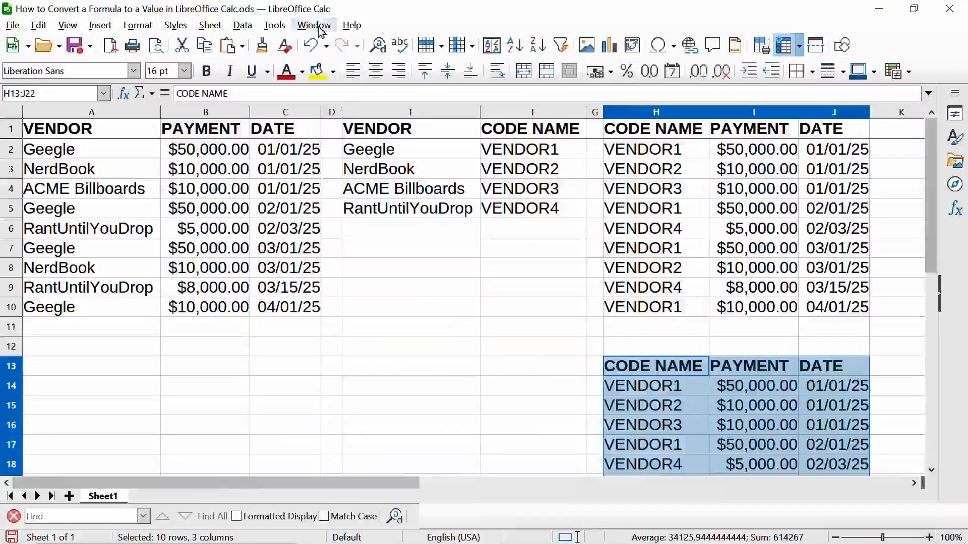
{"action": "left_click", "coordinate": [351, 25]}
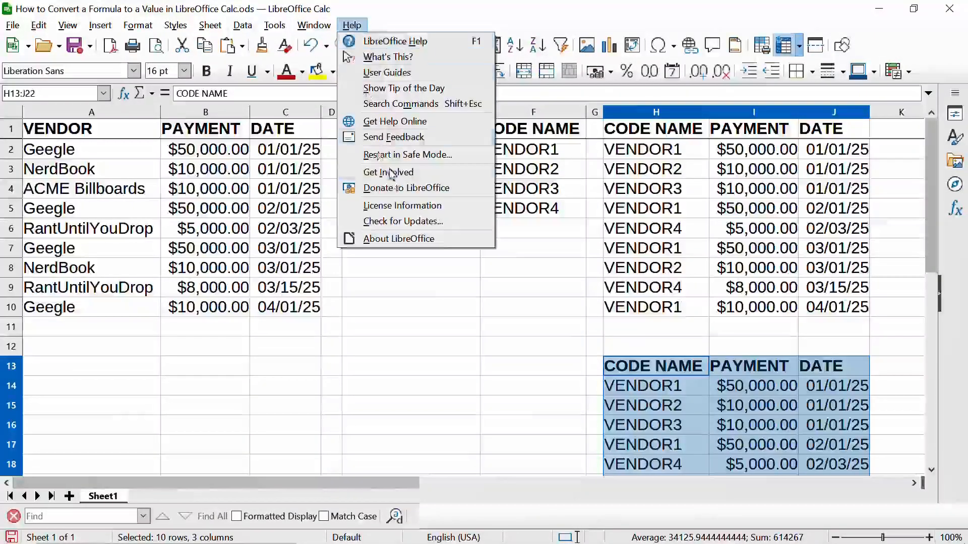
{"action": "left_click", "coordinate": [396, 223]}
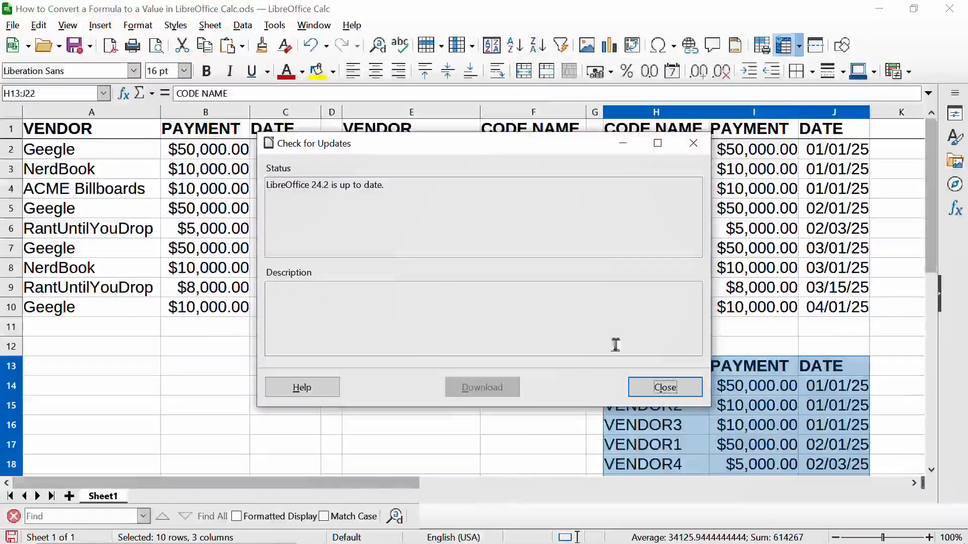
{"action": "left_click", "coordinate": [664, 388]}
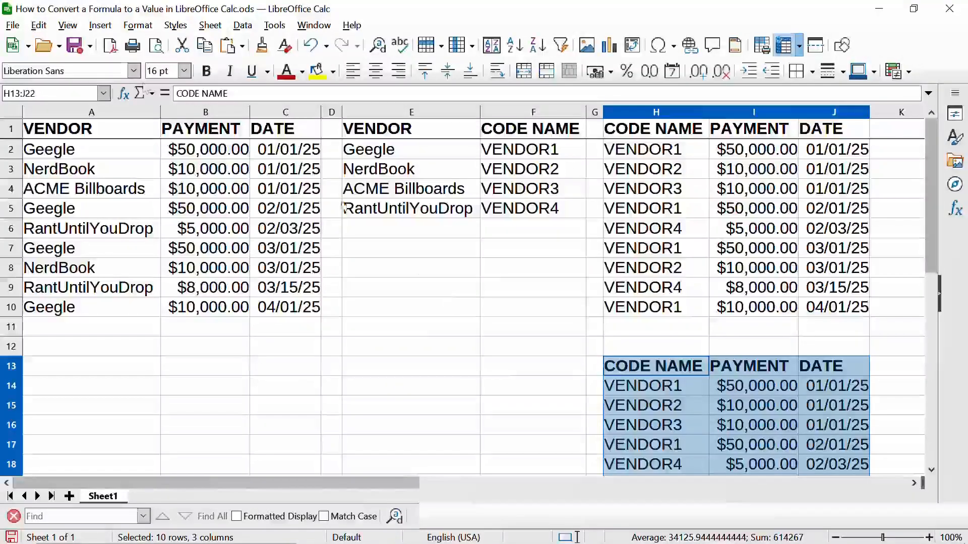